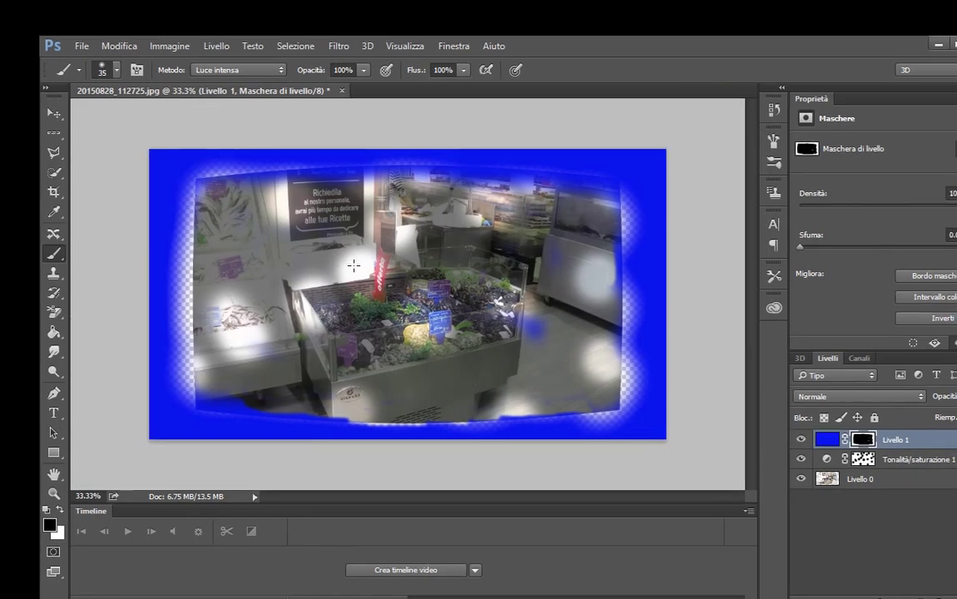
Switch the brush to the 45 px soft round preset.
right_click(353, 264)
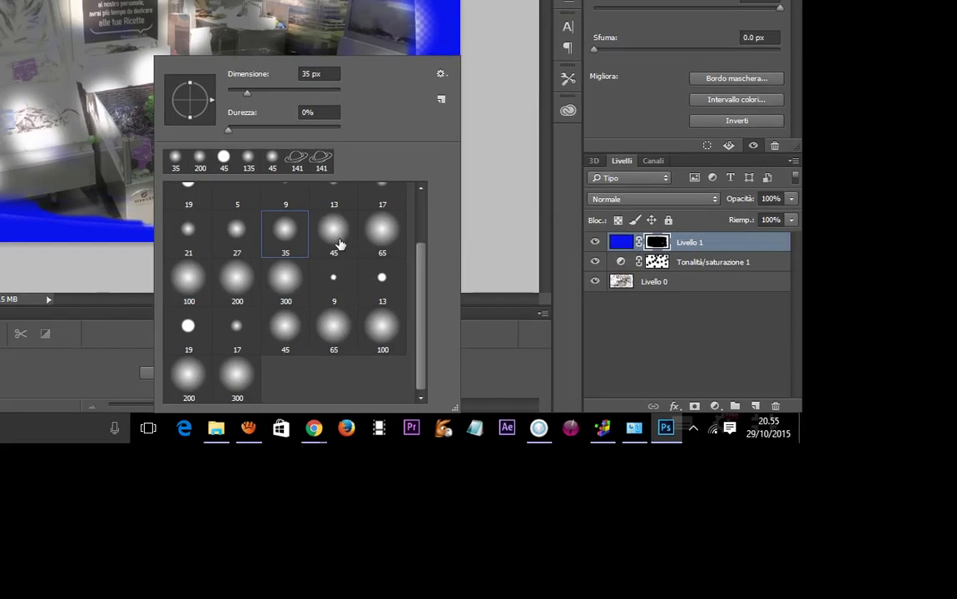
click(539, 427)
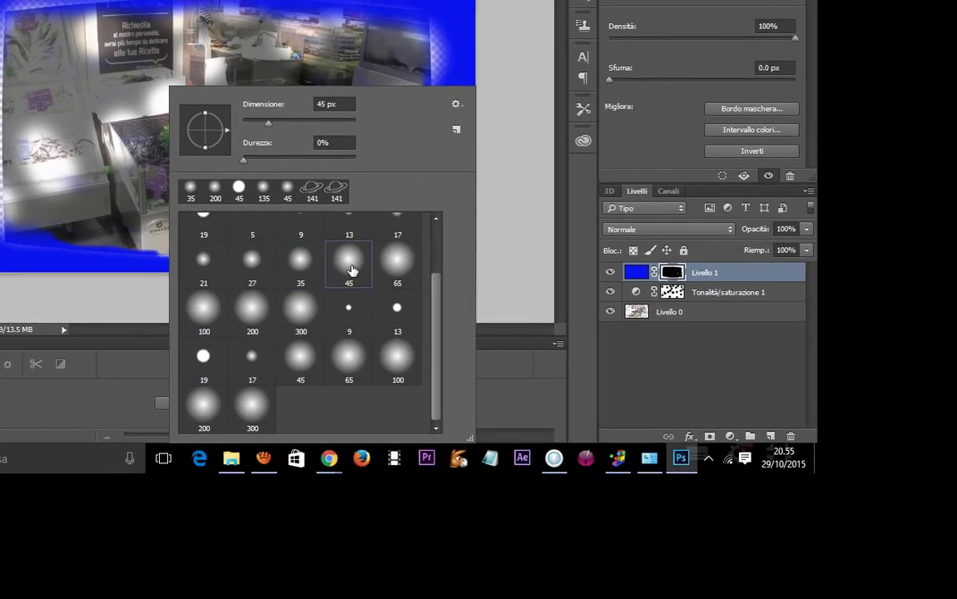
key(Return)
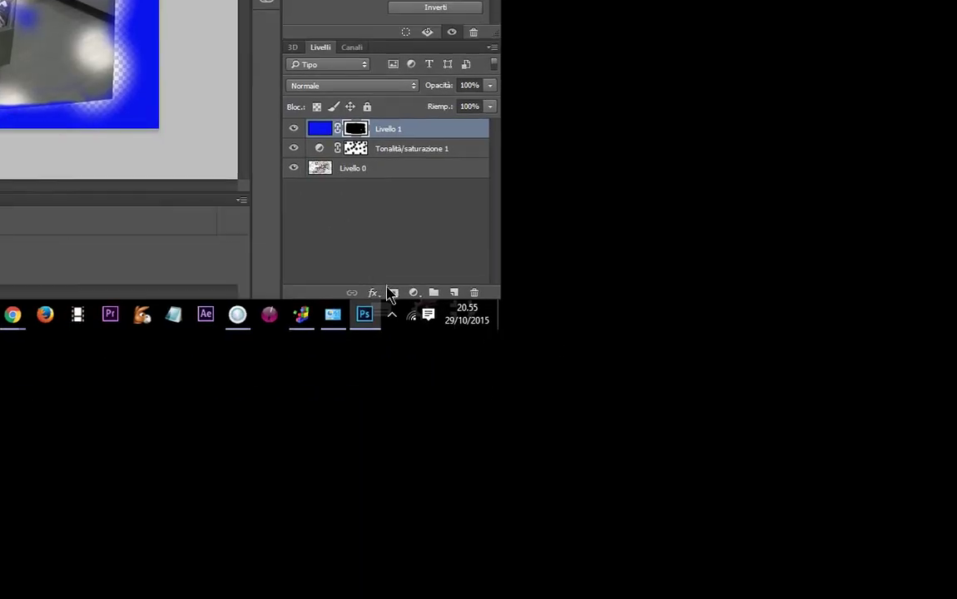
click(352, 264)
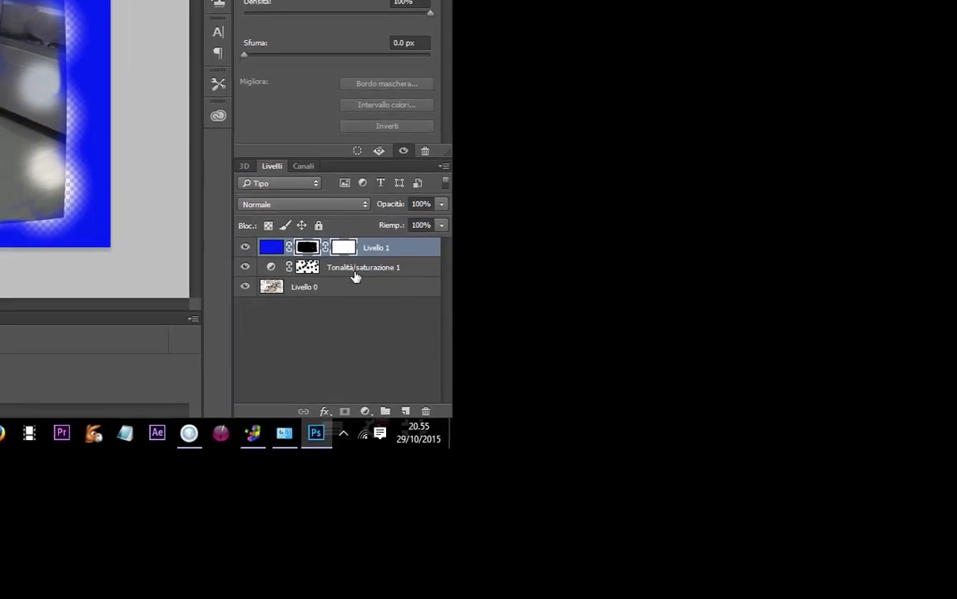
drag(354, 268, 429, 430)
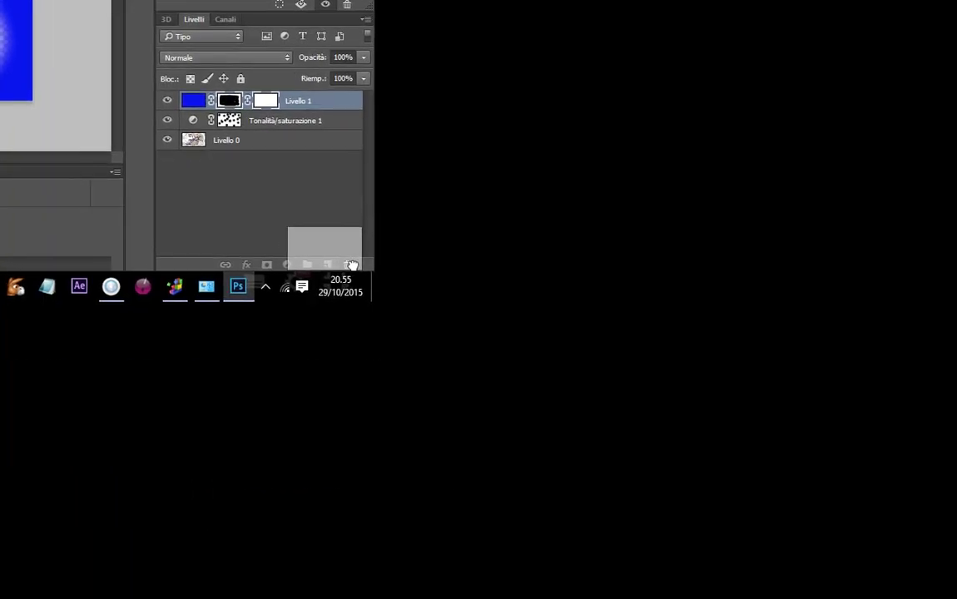
drag(352, 264, 352, 264)
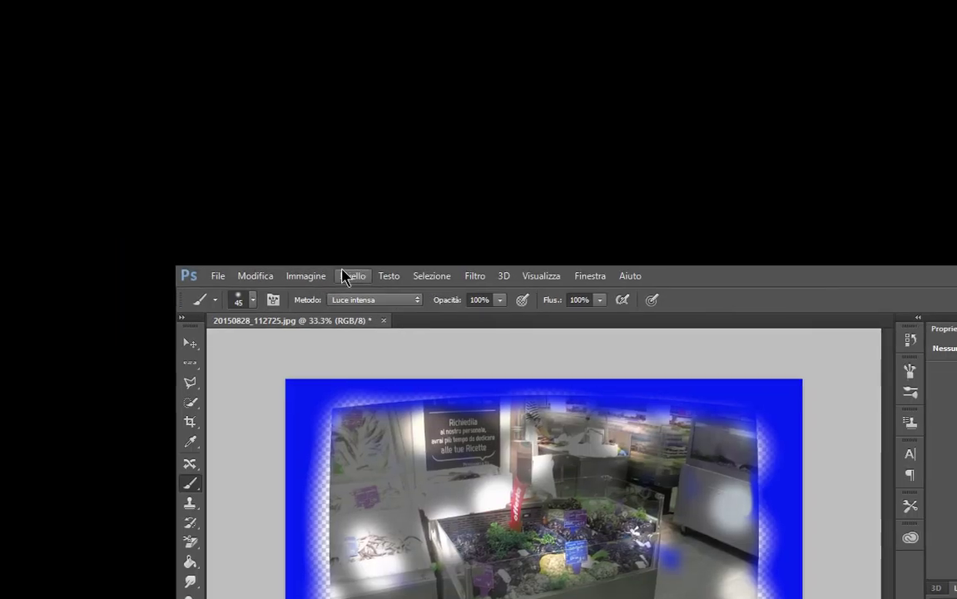
Create a new layer, Livello 2, and fill it entirely with blue using the Paint Bucket.
click(353, 273)
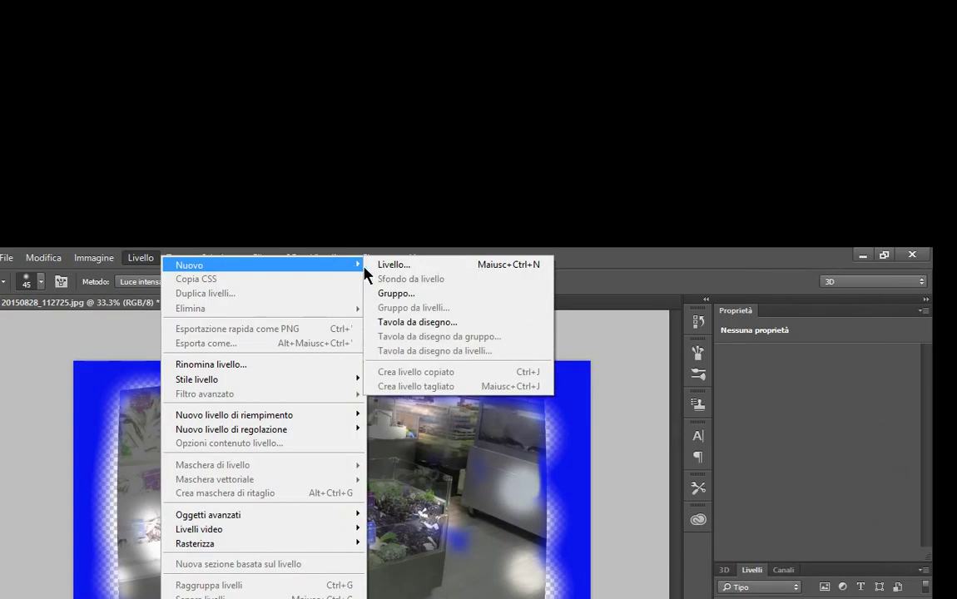
mouse_move(372, 262)
click(574, 262)
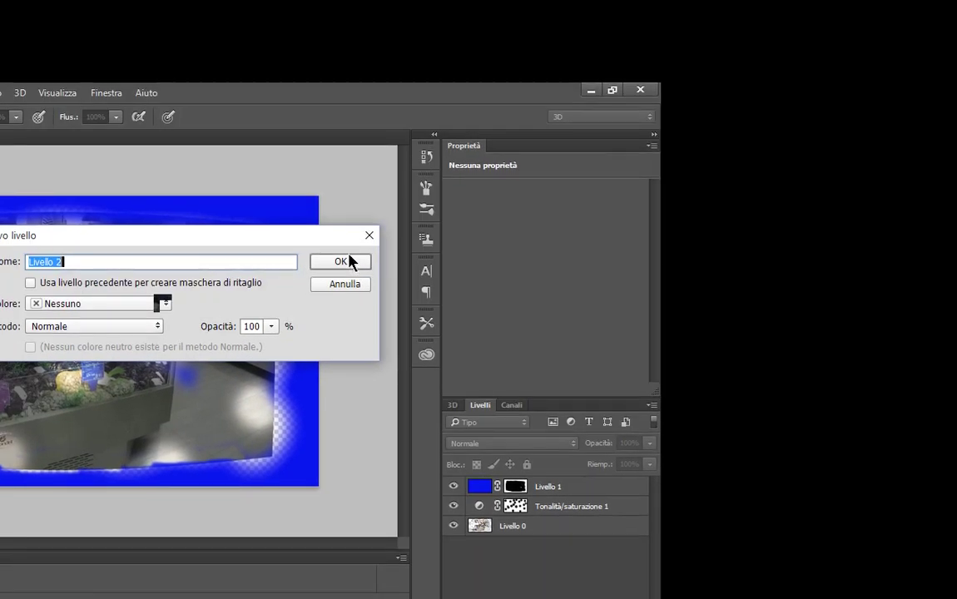
click(436, 313)
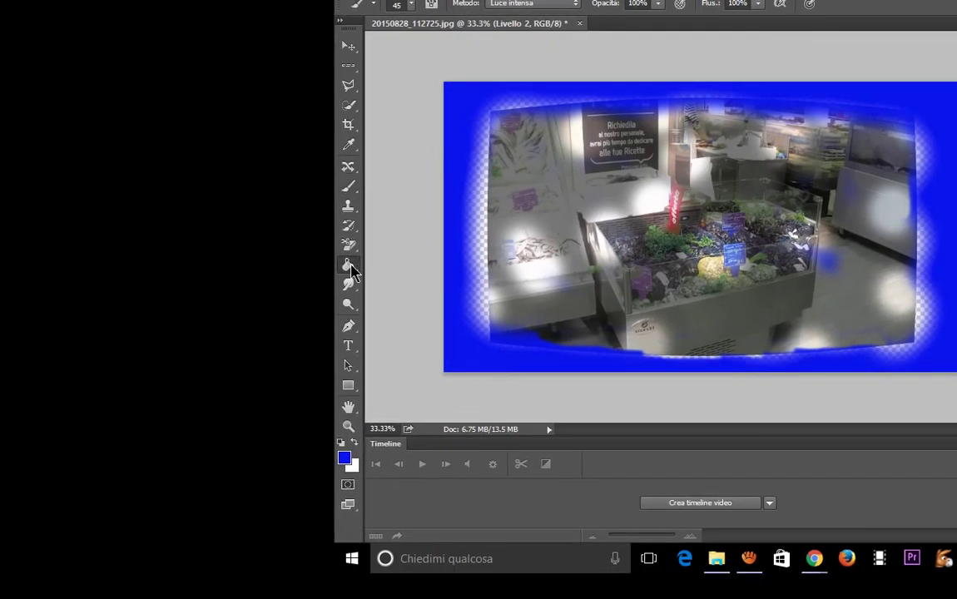
click(349, 265)
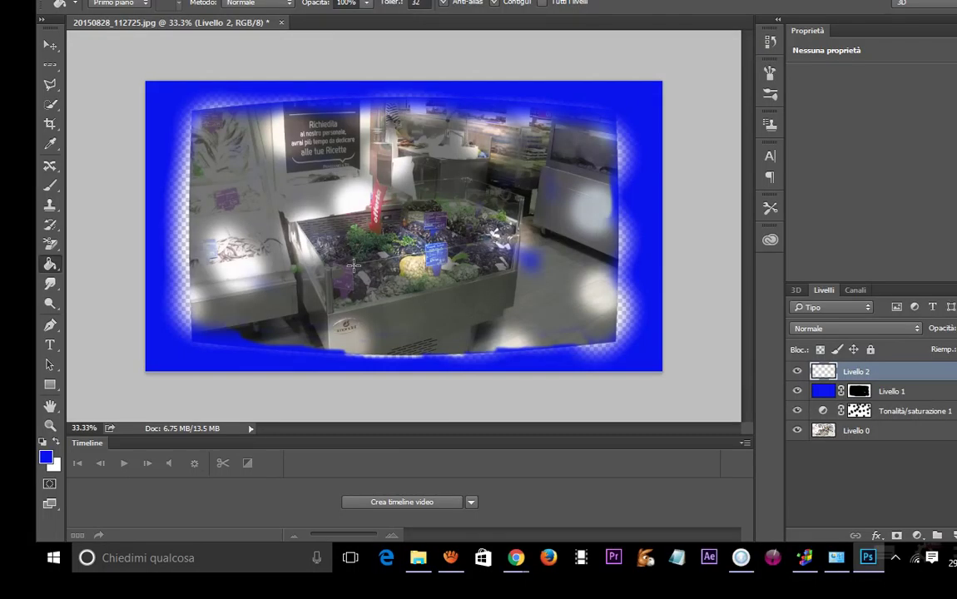
click(353, 266)
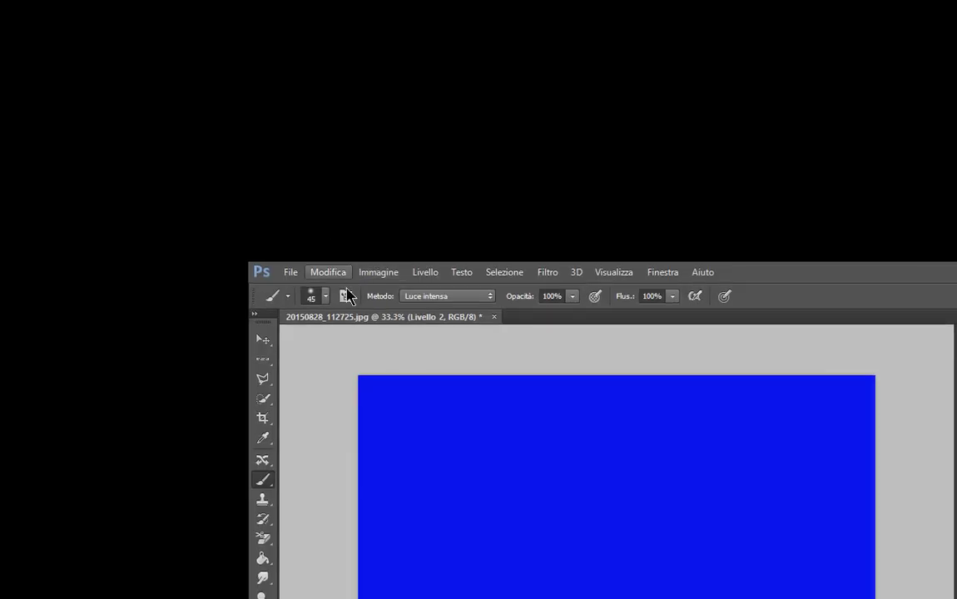
With a 100 px soft brush, paint black dots, loops, an arc and dashes on Livello 2.
right_click(357, 165)
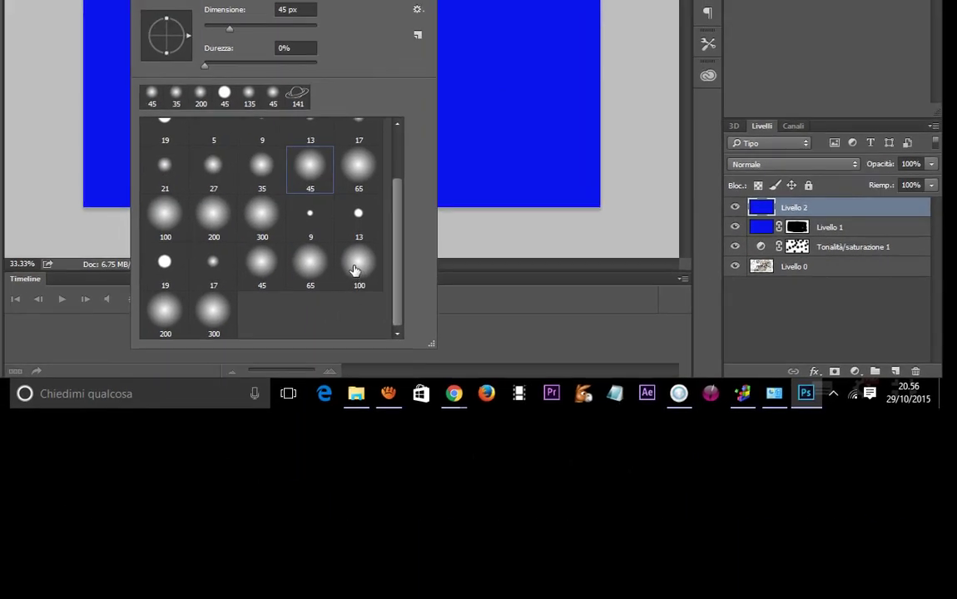
click(307, 331)
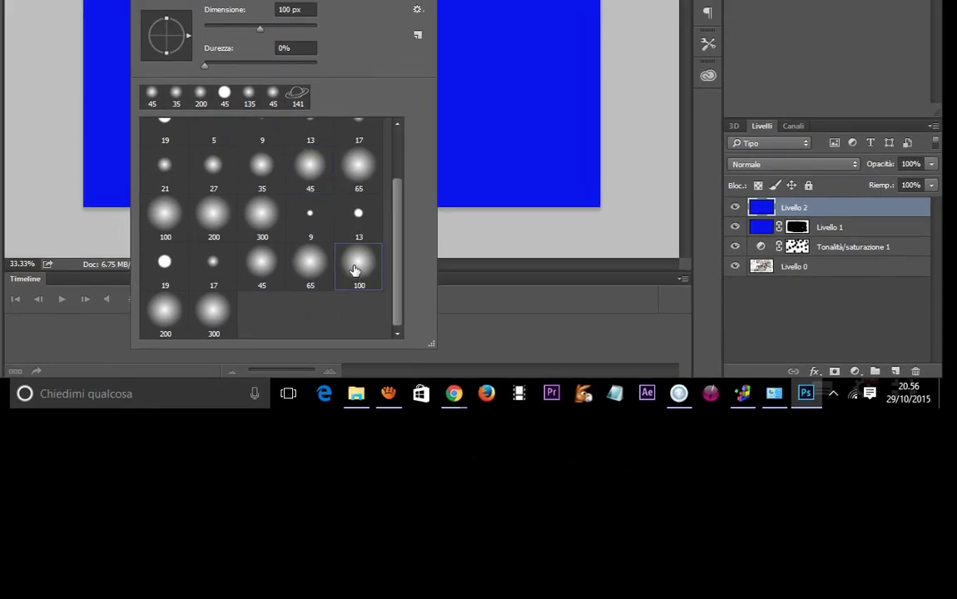
click(354, 265)
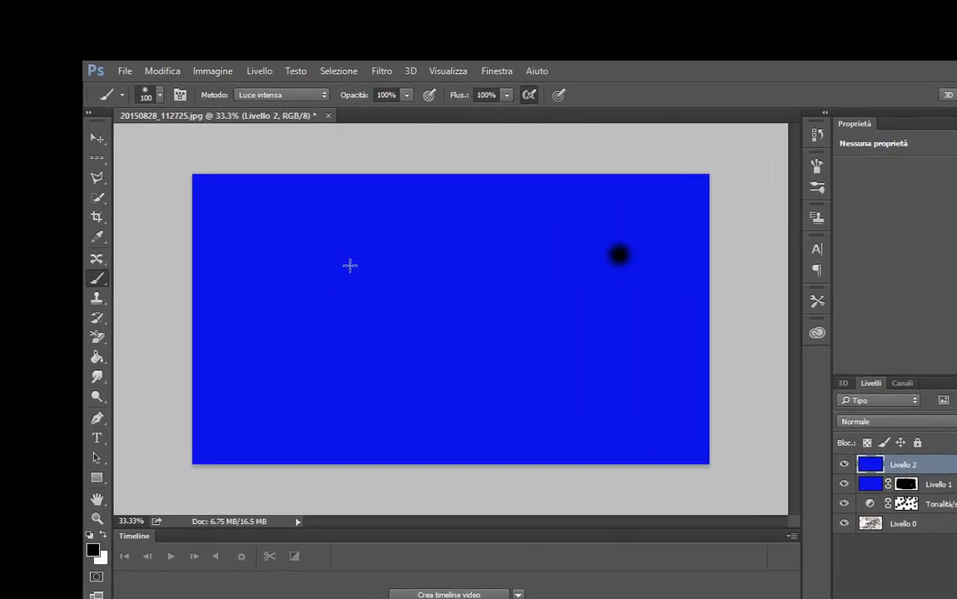
mouse_move(293, 291)
mouse_down()
mouse_move(343, 264)
mouse_move(302, 290)
mouse_up()
drag(459, 304, 443, 302)
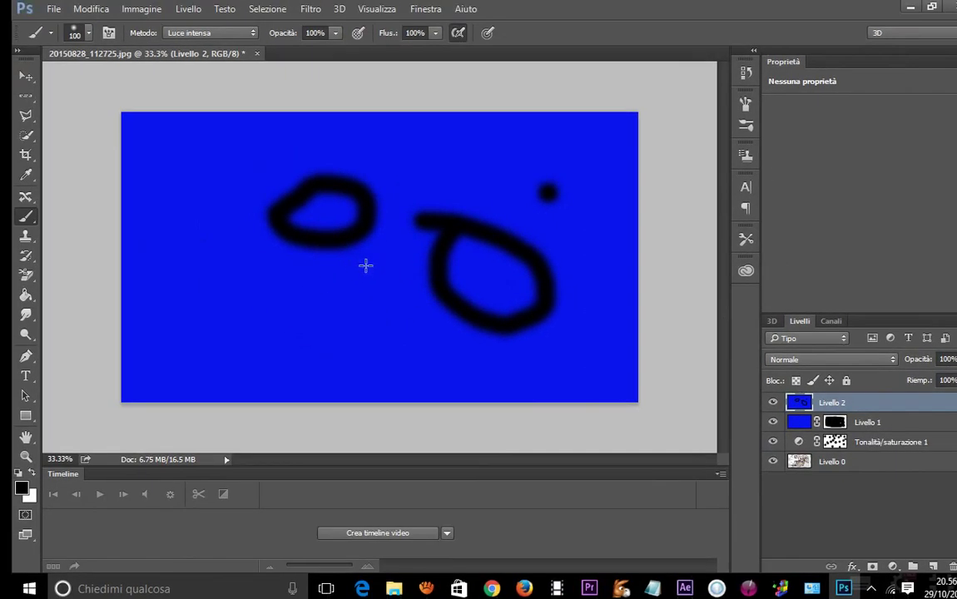
drag(327, 309, 302, 372)
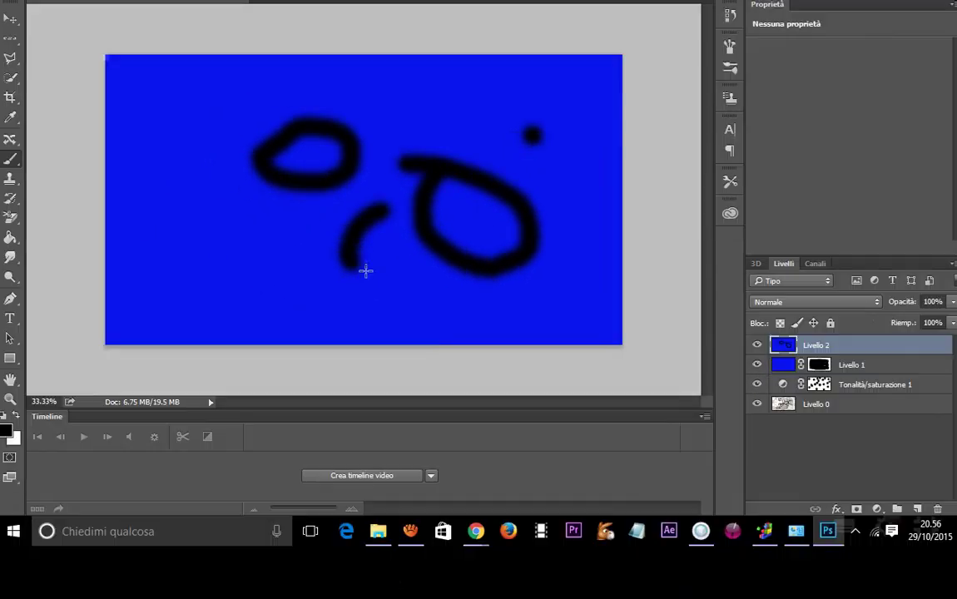
drag(353, 266, 426, 295)
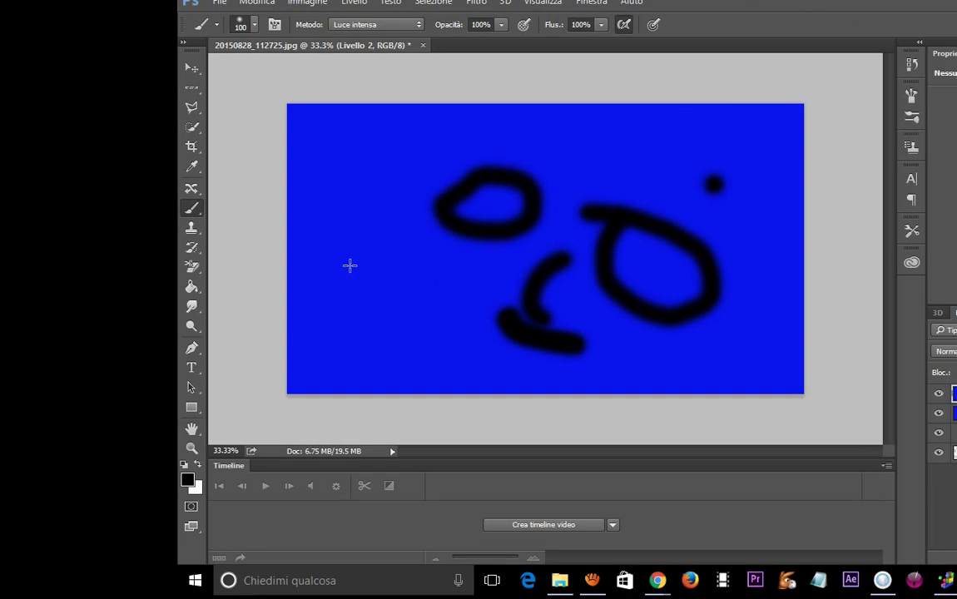
mouse_move(329, 264)
mouse_down()
mouse_move(371, 264)
mouse_move(371, 251)
mouse_up()
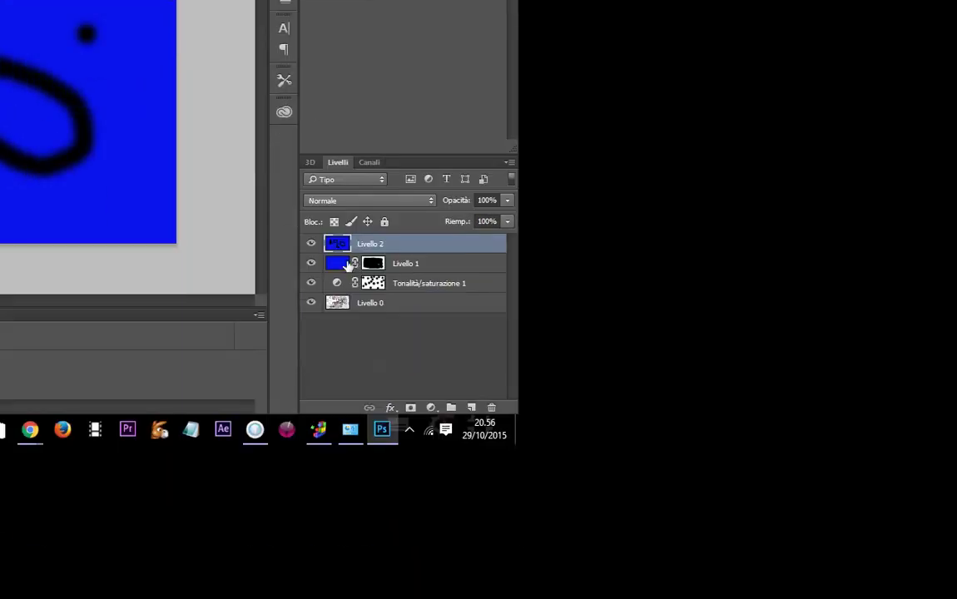
Back on Livello 2, paint stacked horizontal black strokes at the lower left.
click(352, 273)
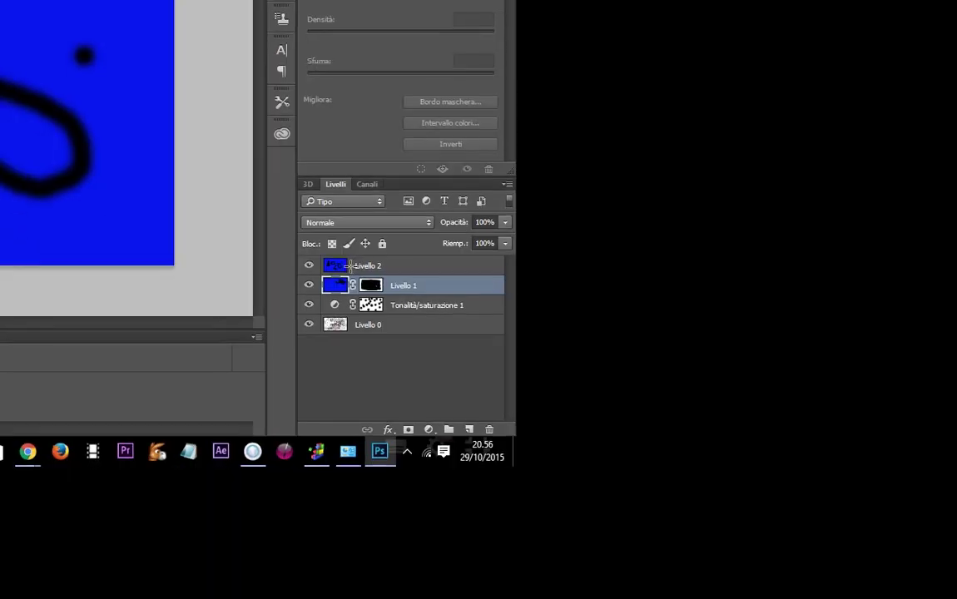
click(641, 495)
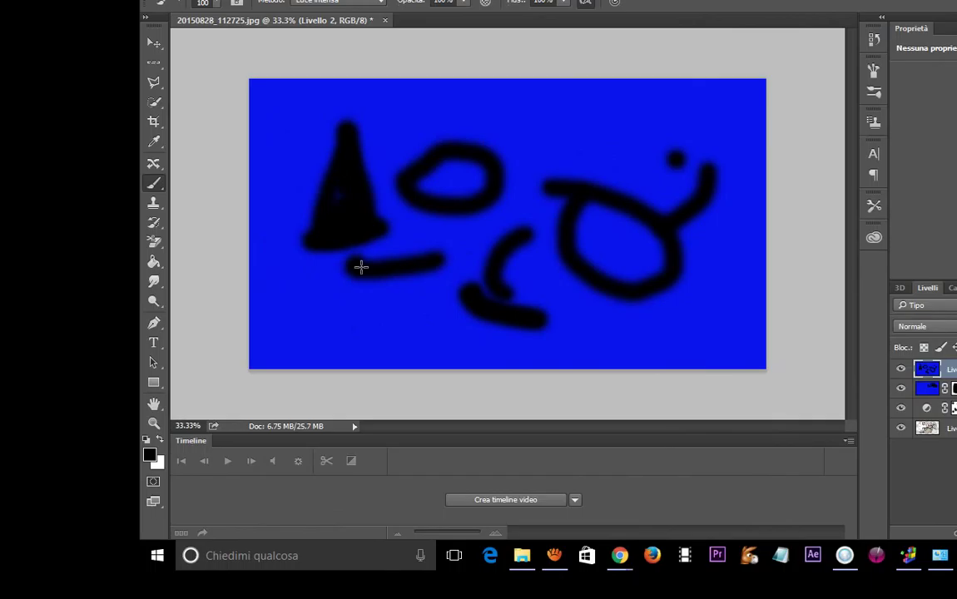
drag(287, 291, 386, 291)
drag(295, 309, 344, 315)
drag(328, 338, 408, 337)
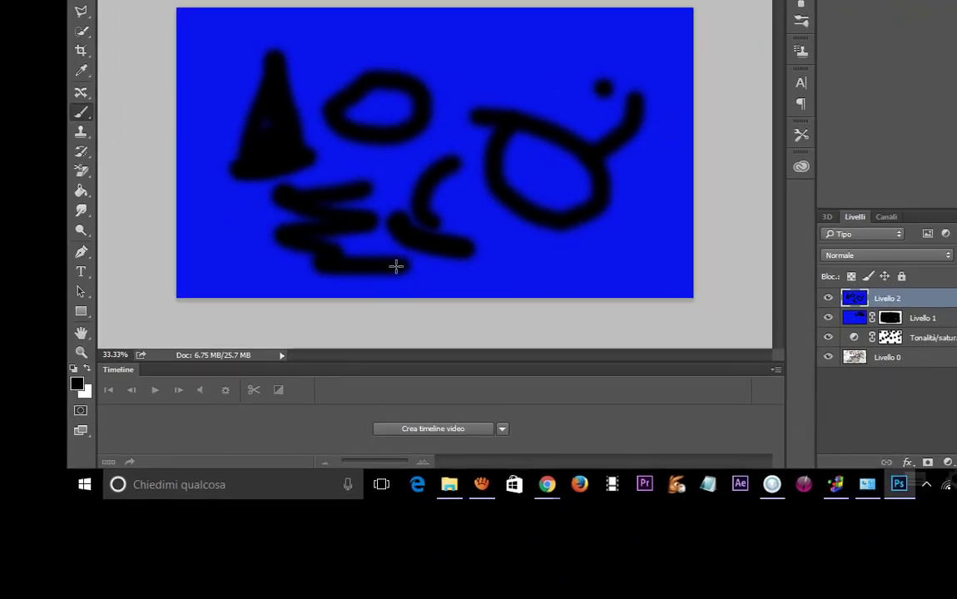
drag(346, 265, 349, 264)
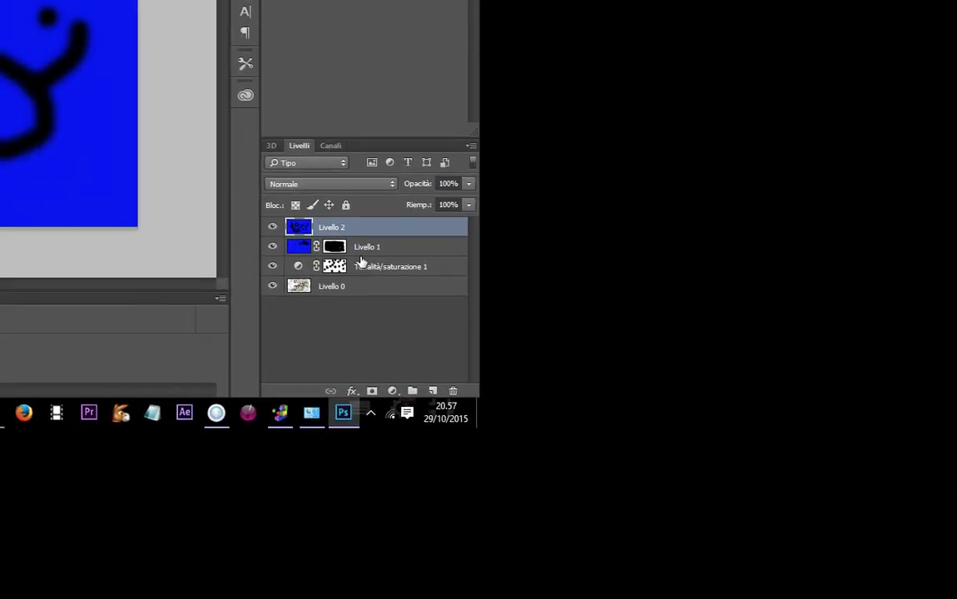
Set Livello 1 to 43% fill and 17% opacity, and the Hue/Saturation layer to 24% opacity.
click(861, 320)
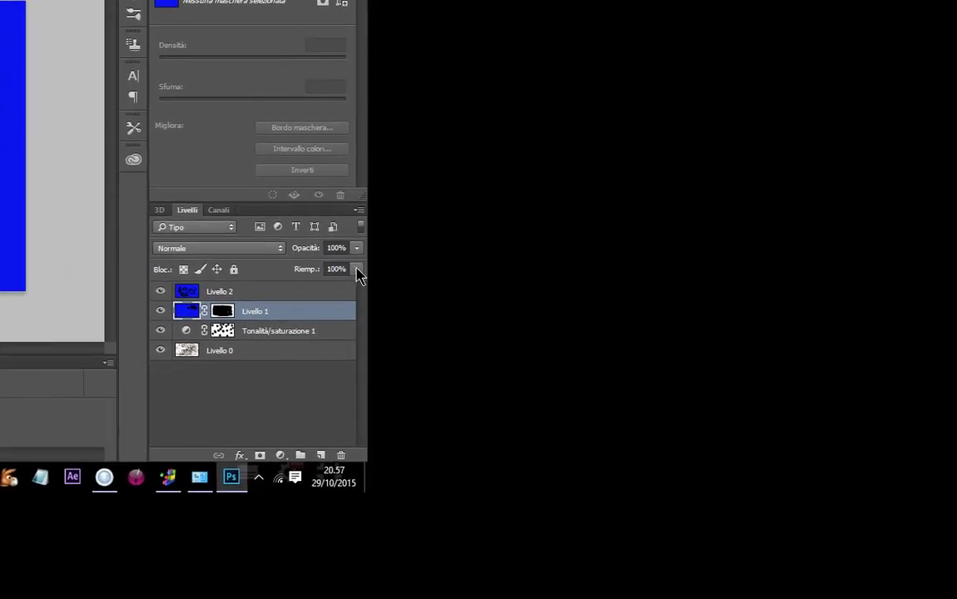
drag(357, 283, 304, 278)
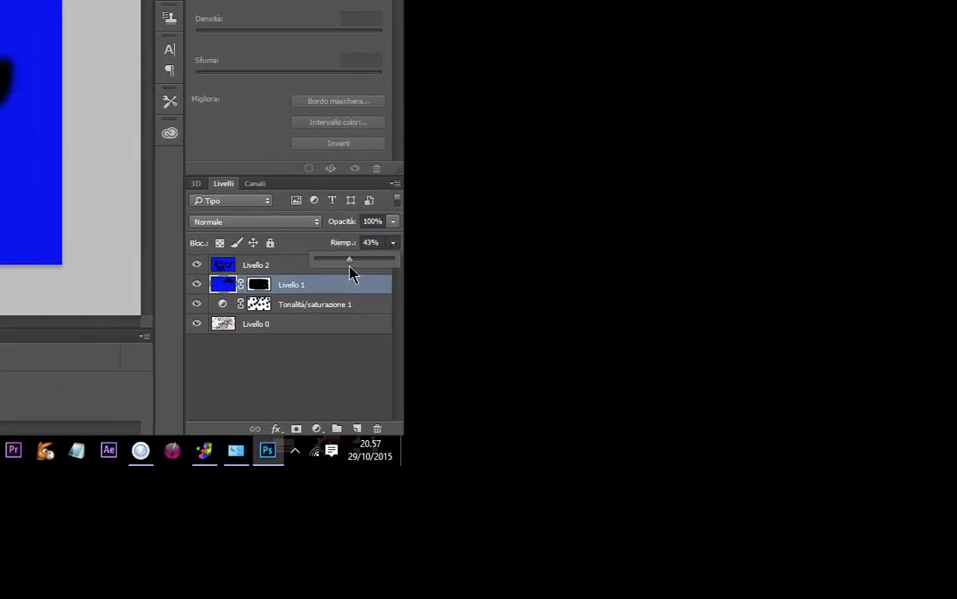
click(357, 239)
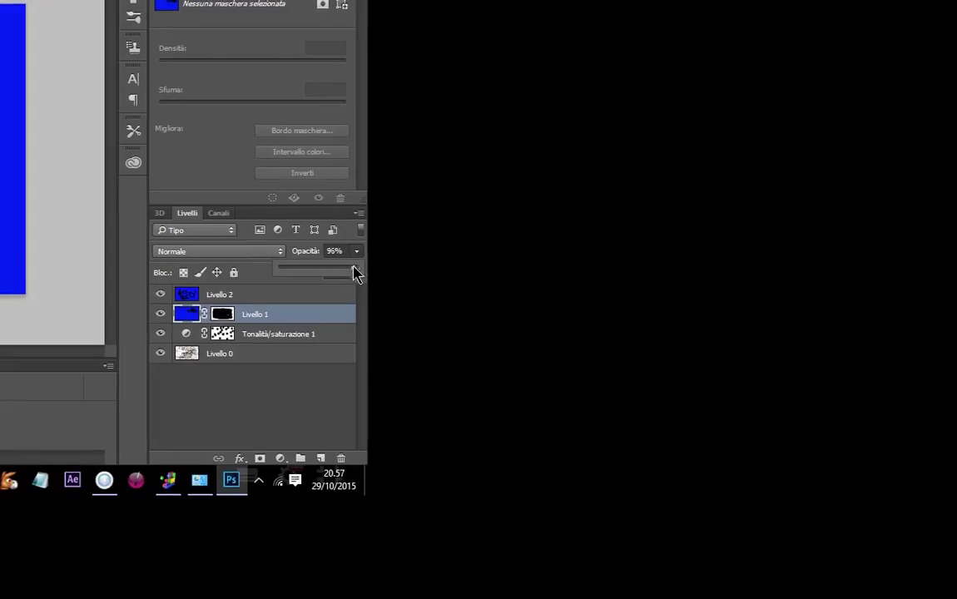
drag(353, 270, 292, 273)
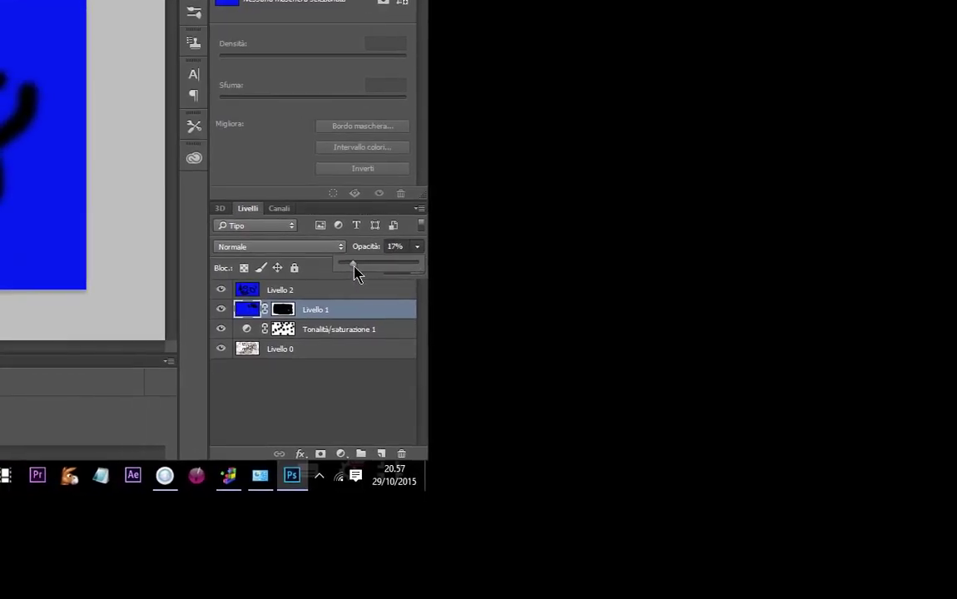
click(325, 329)
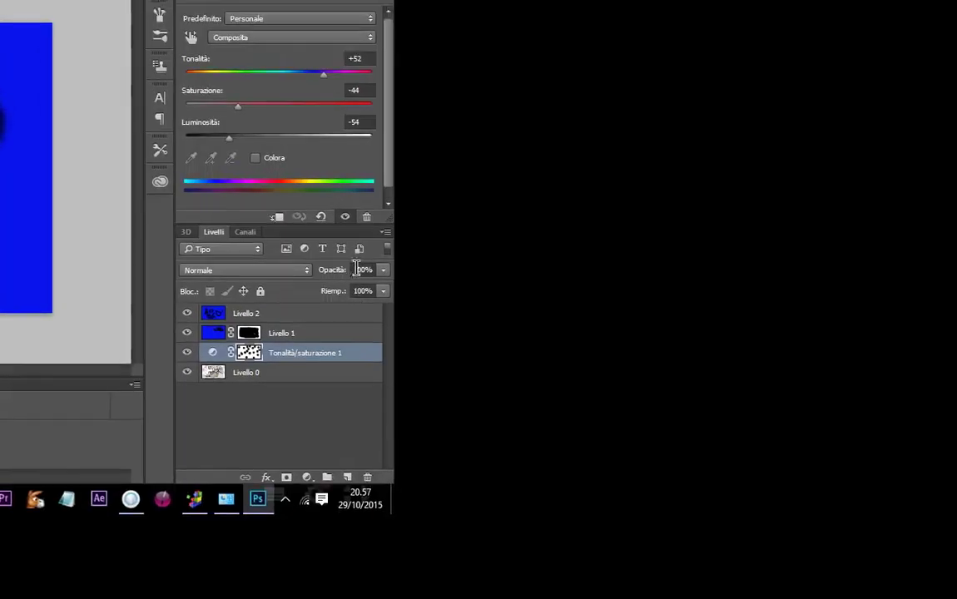
click(383, 269)
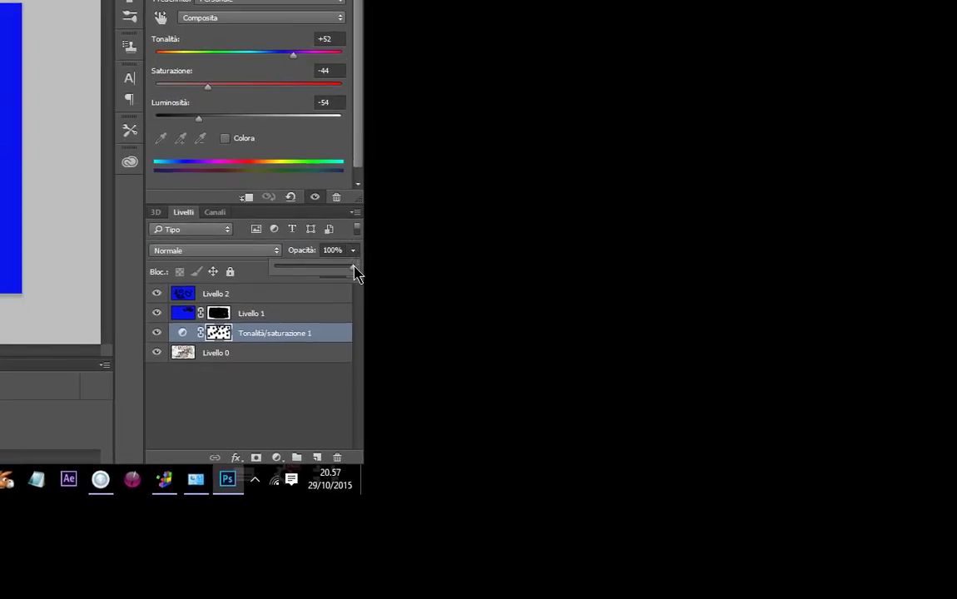
drag(353, 271, 294, 271)
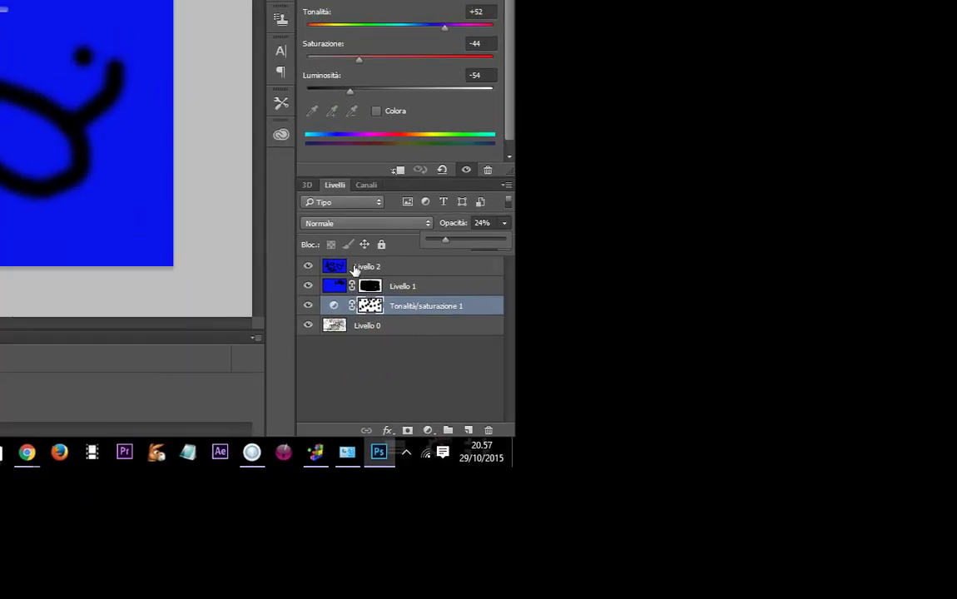
Set the brush-stroke layer Livello 2 to 74% opacity.
click(366, 292)
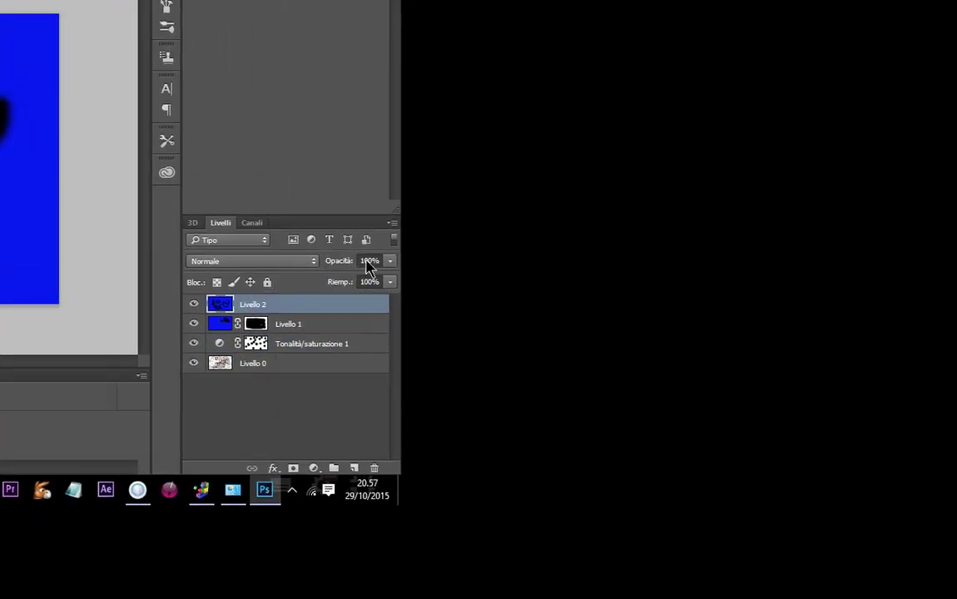
click(453, 249)
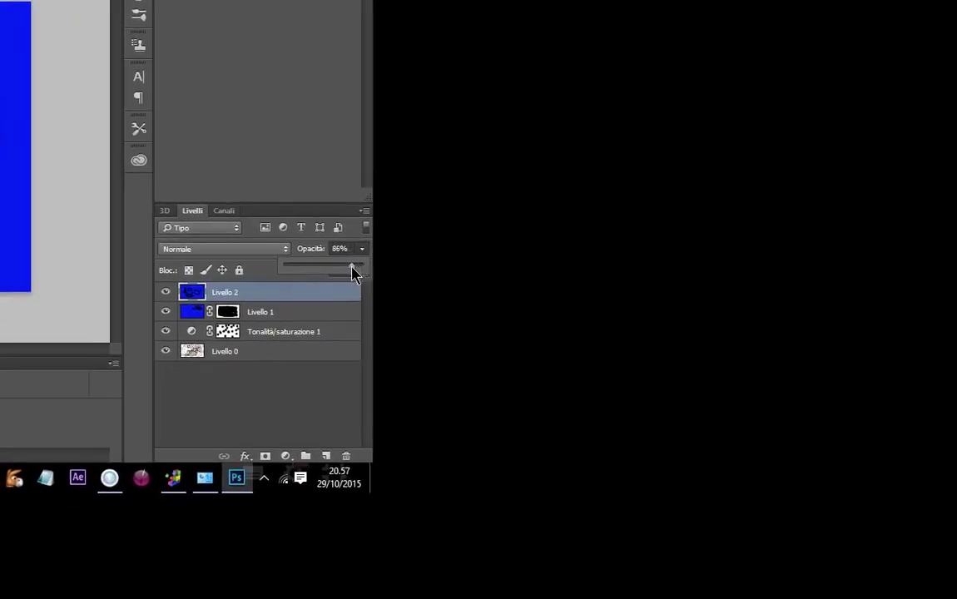
drag(352, 273, 291, 273)
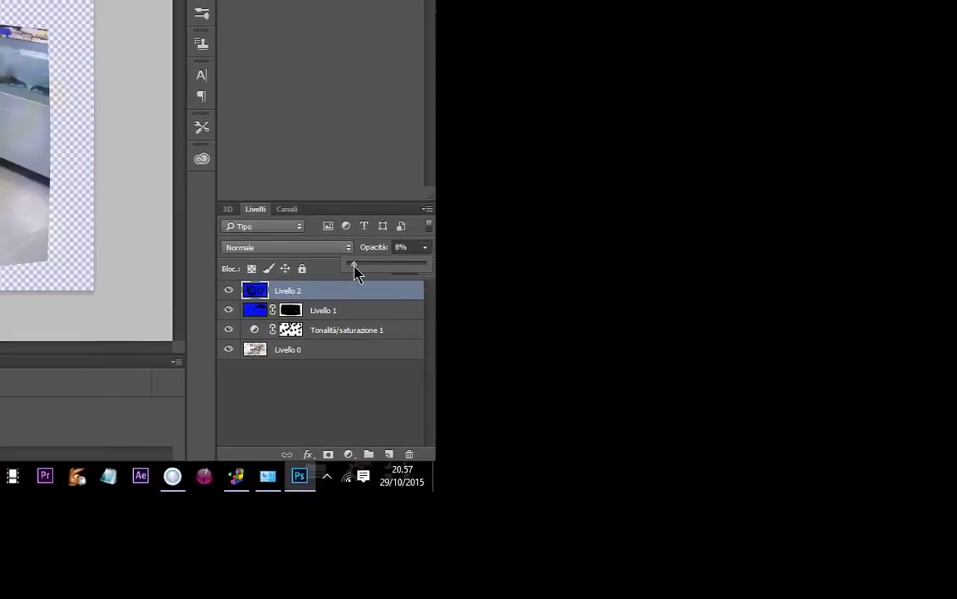
mouse_move(354, 271)
mouse_down()
mouse_move(380, 272)
mouse_move(355, 273)
mouse_up()
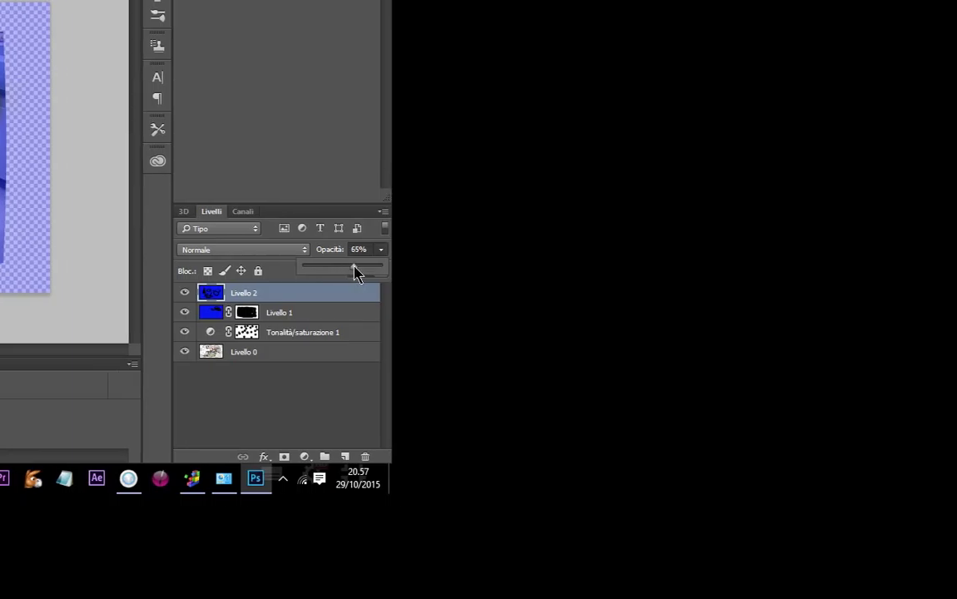
drag(355, 273, 359, 273)
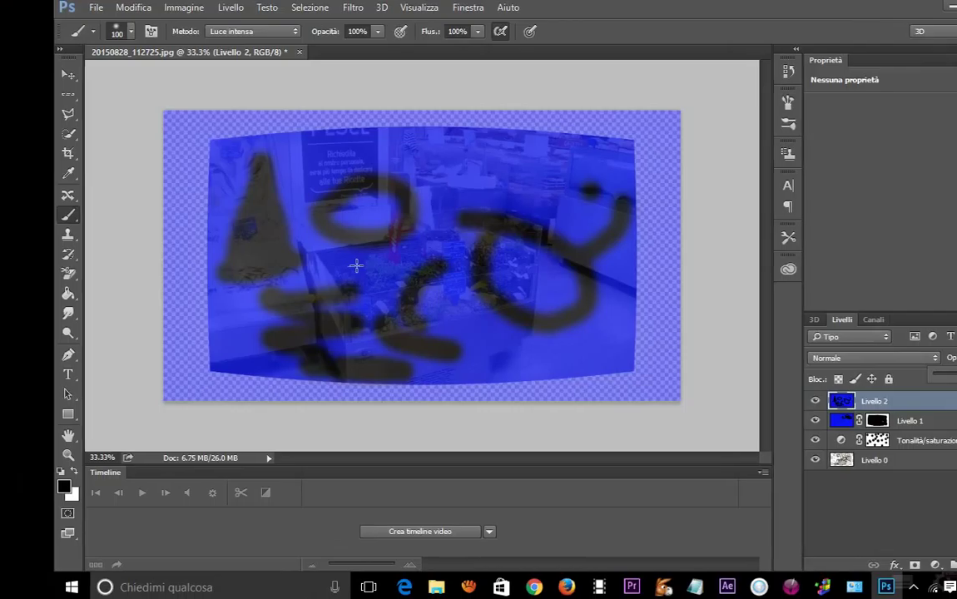
Set up the Horizontal Type tool with Myriad Pro 72 pt, centre-aligned, for the OK text.
click(68, 374)
text(OK)
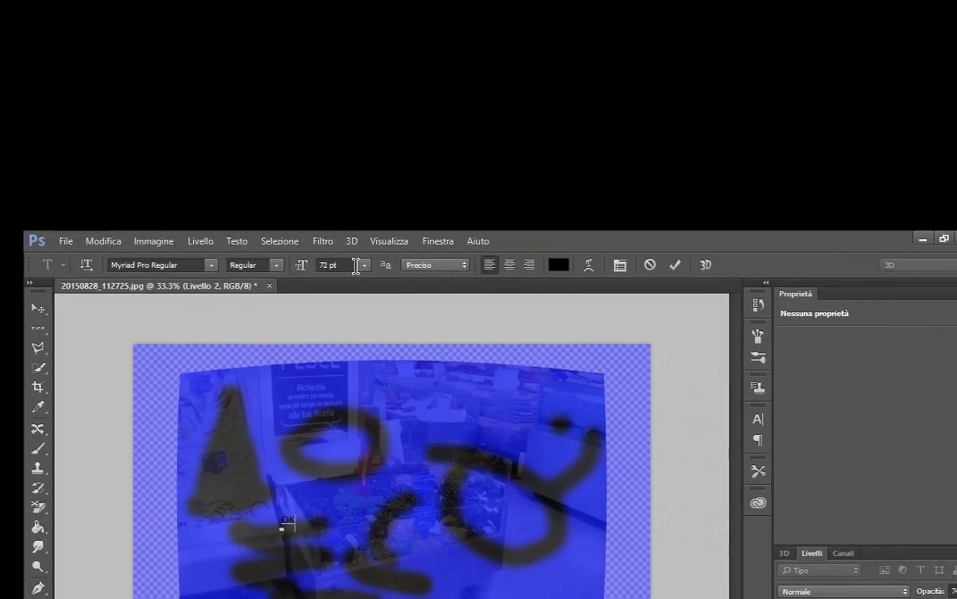
click(342, 17)
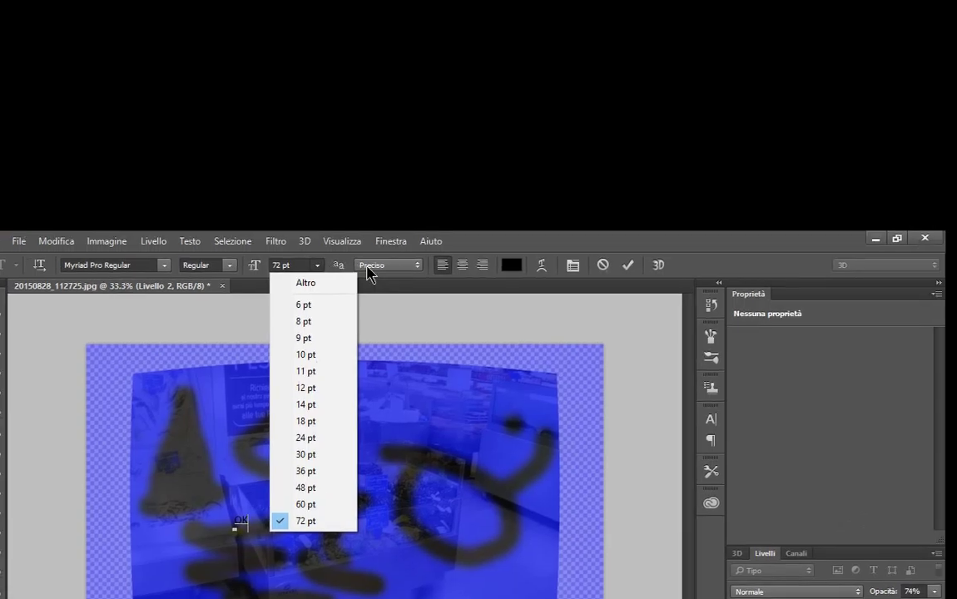
click(356, 272)
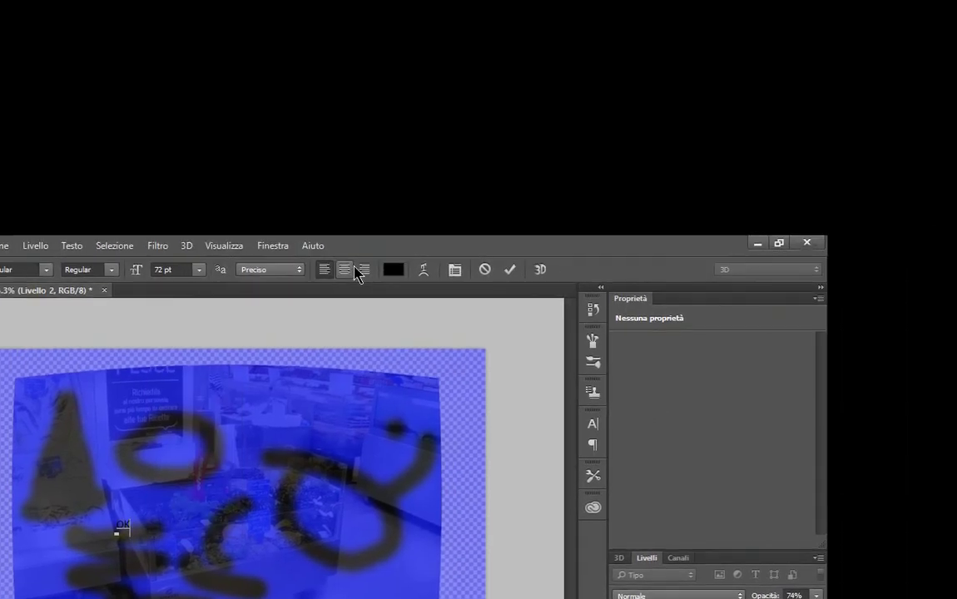
click(434, 266)
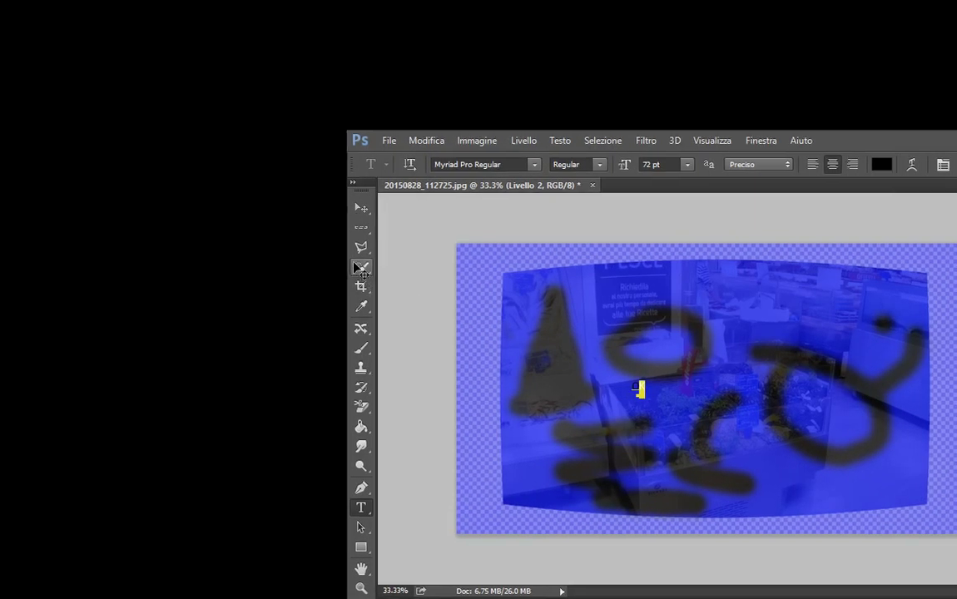
text(OK)
Commit the OK text layer and draw a polygonal lasso selection across the photo's centre.
click(361, 247)
click(487, 176)
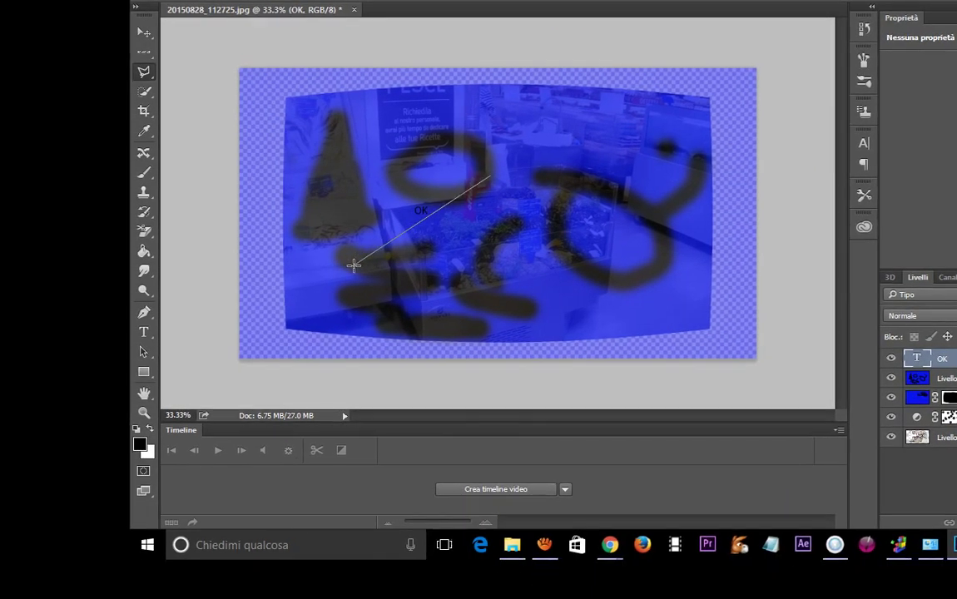
click(354, 265)
click(615, 352)
click(686, 273)
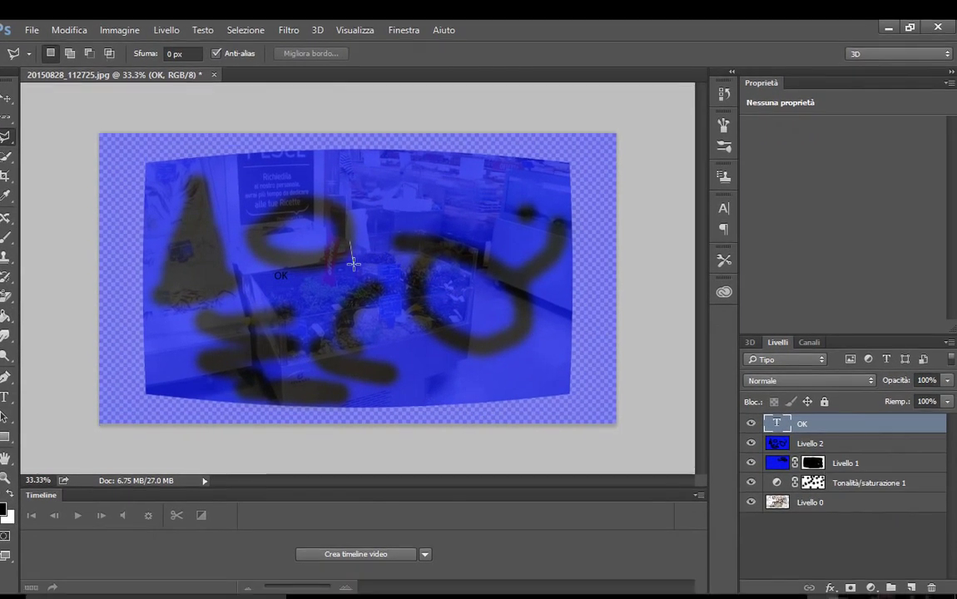
click(222, 326)
click(415, 387)
click(366, 282)
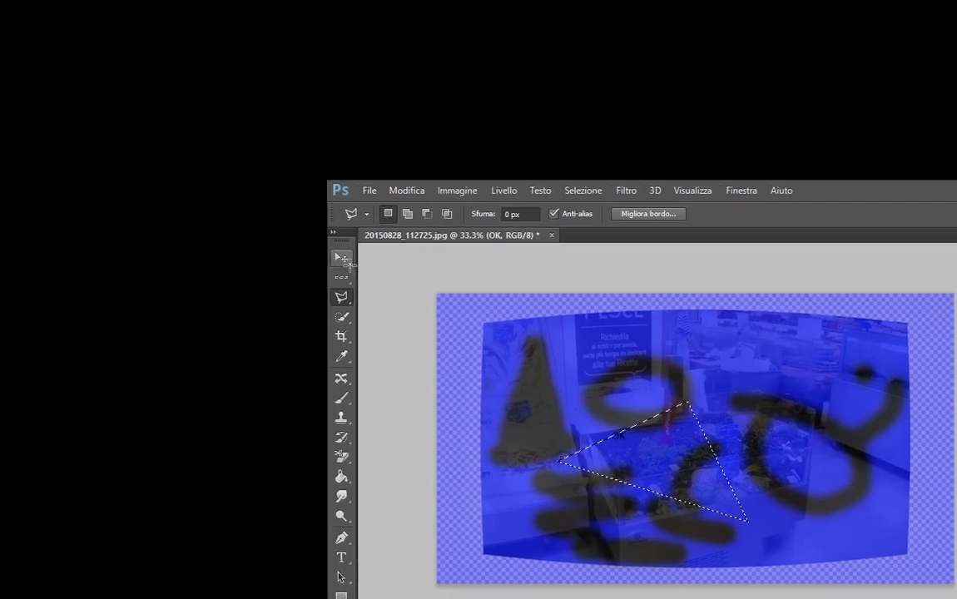
click(9, 123)
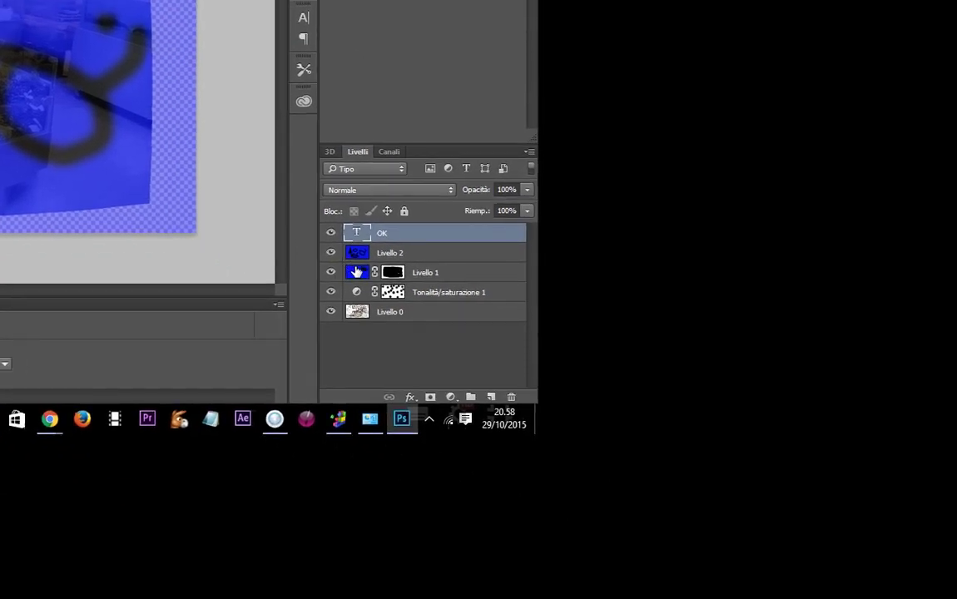
click(428, 307)
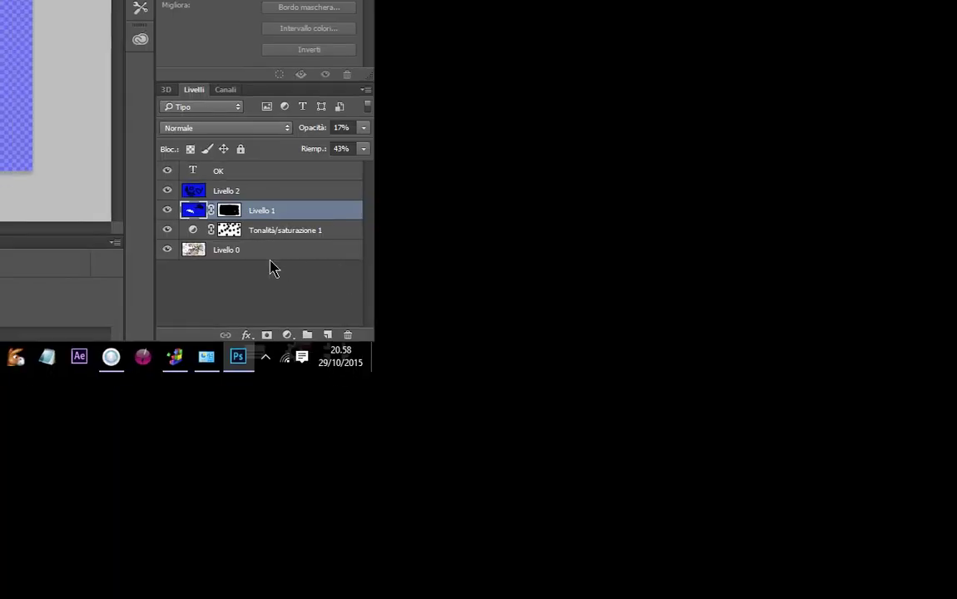
click(372, 277)
drag(418, 259, 353, 269)
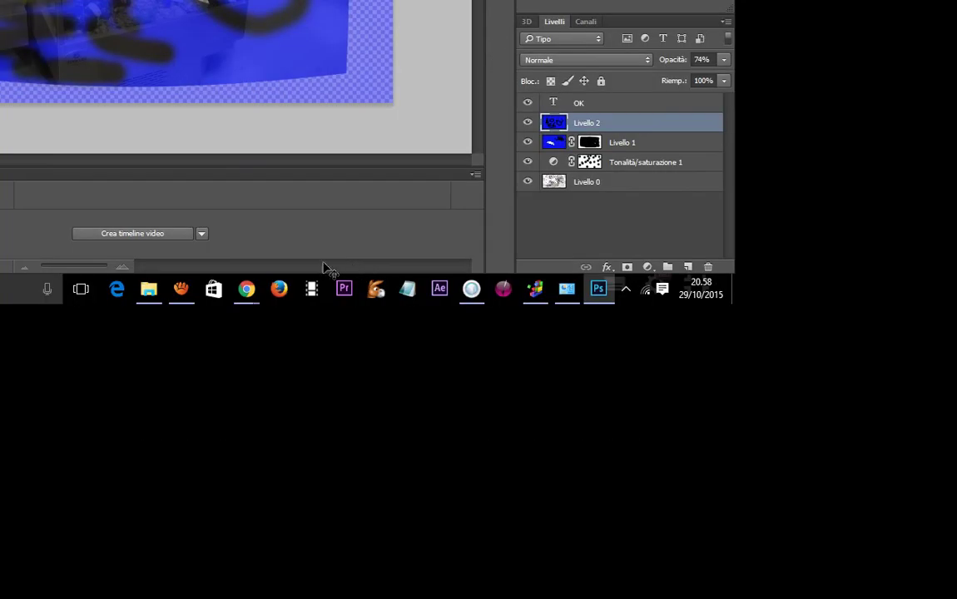
click(317, 267)
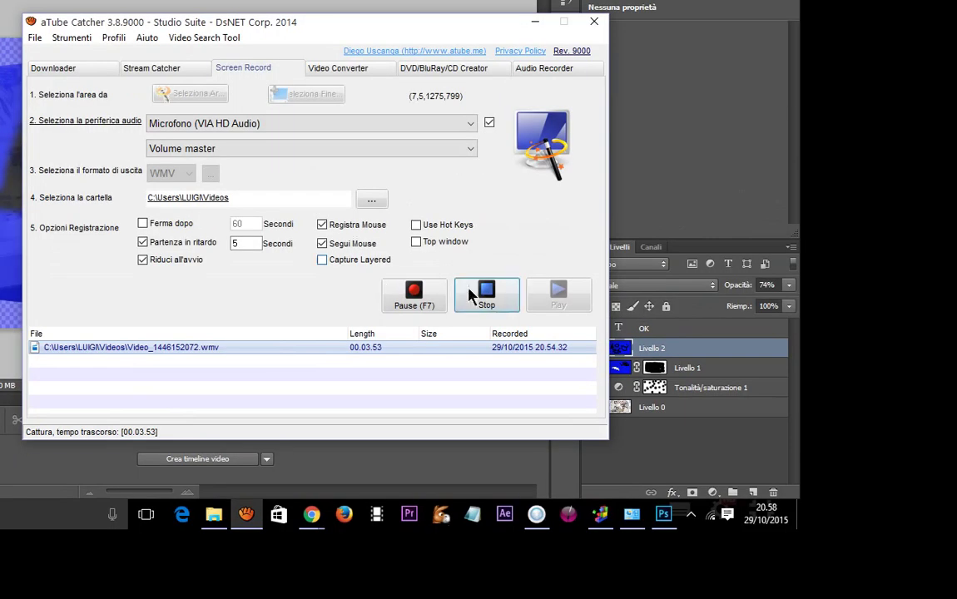